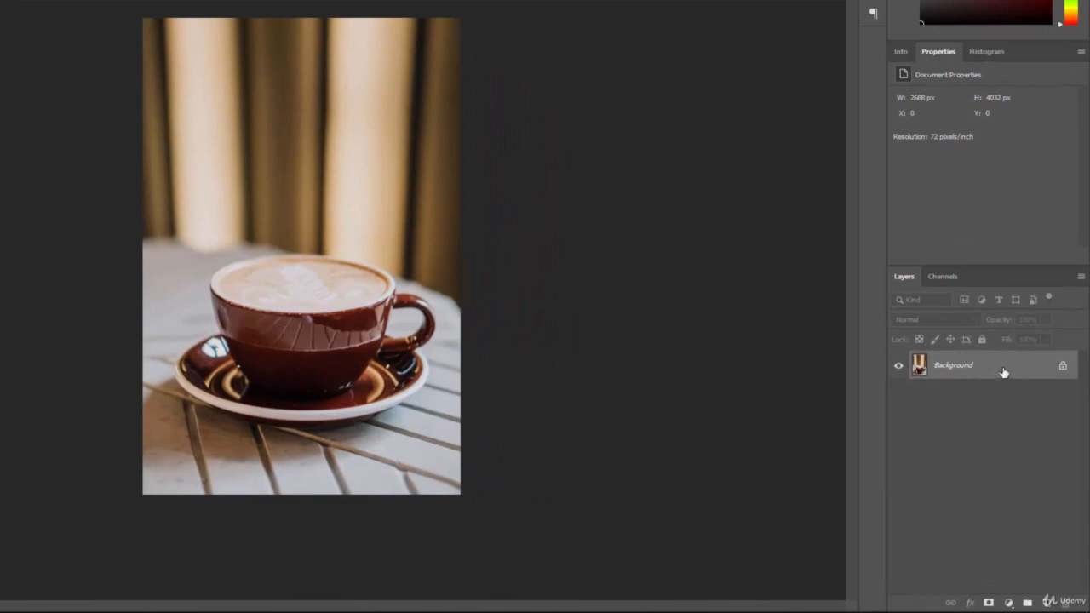
Convert the locked Background into a regular layer named Original Photo.
double_click(981, 366)
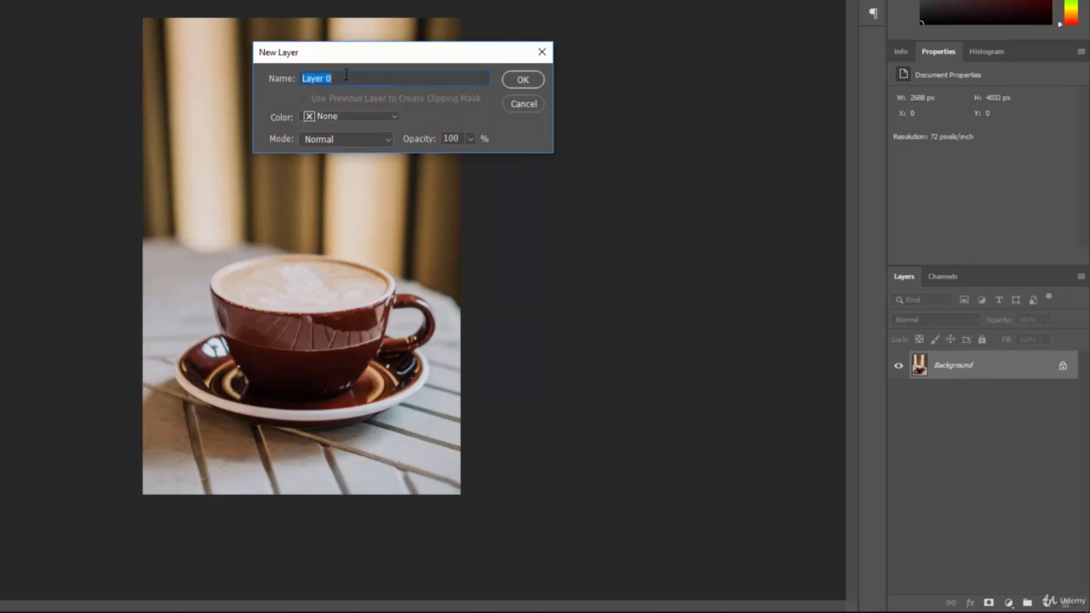
text(Original Photo)
click(523, 80)
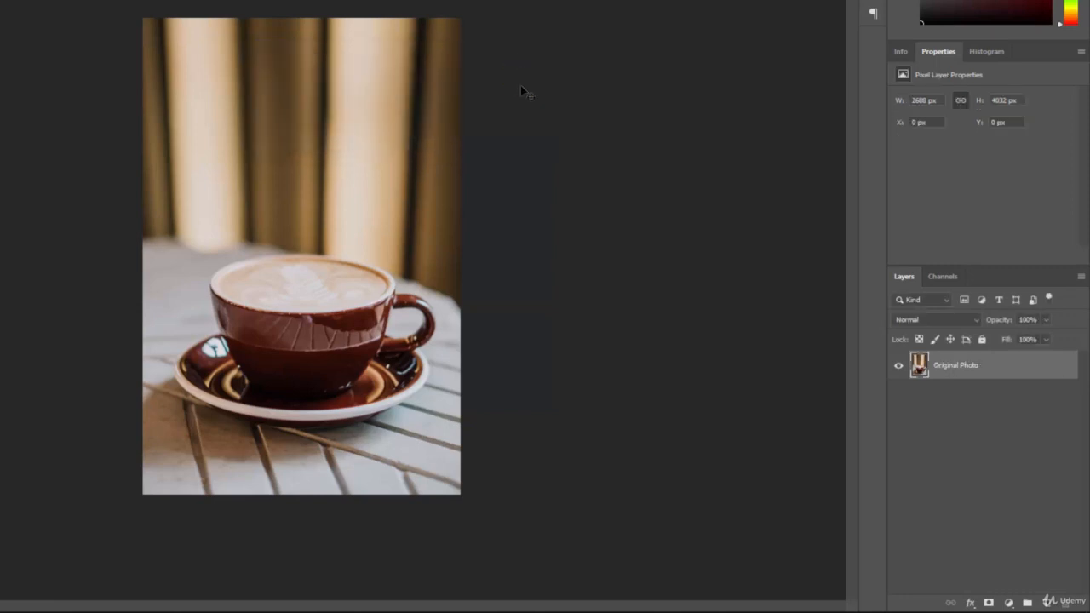
Create an artboard named Original Artboard from the Original Photo layer, keeping the custom size, and reselect the photo layer.
right_click(989, 370)
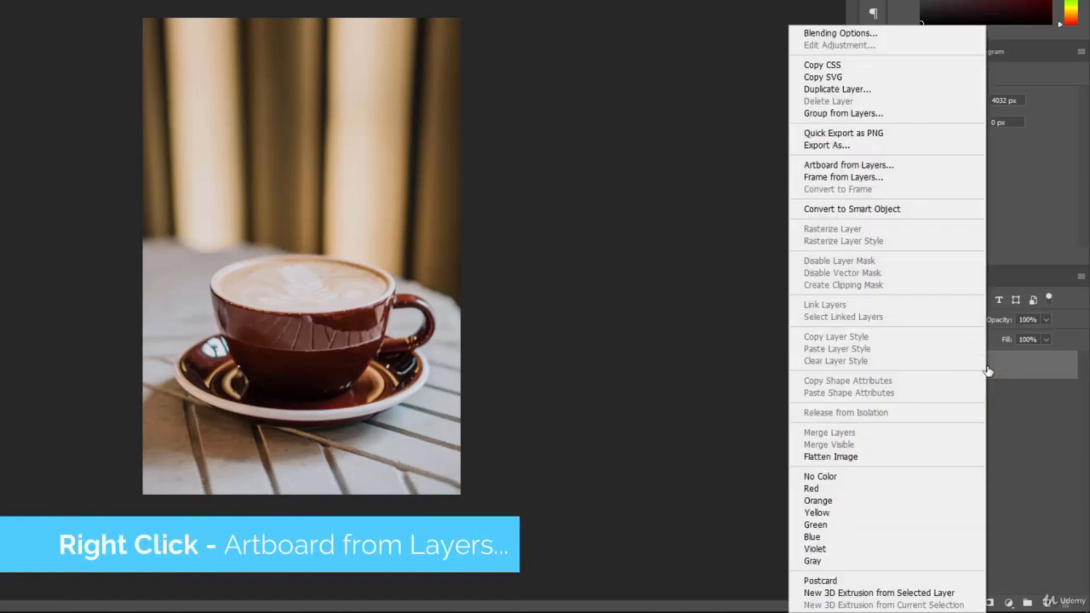
click(910, 166)
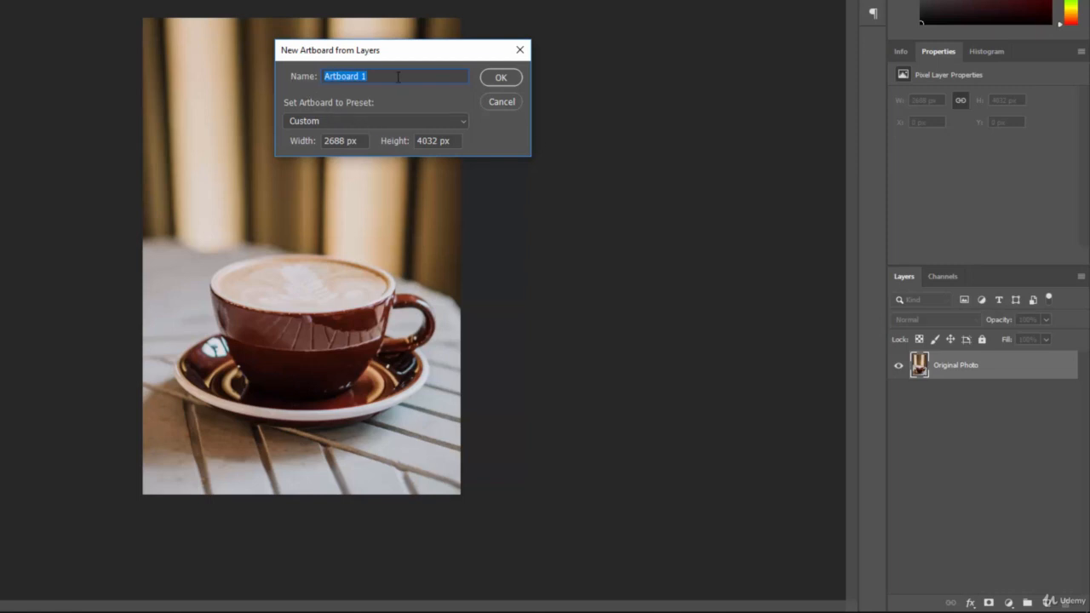
text(Original Artboard)
key(Return)
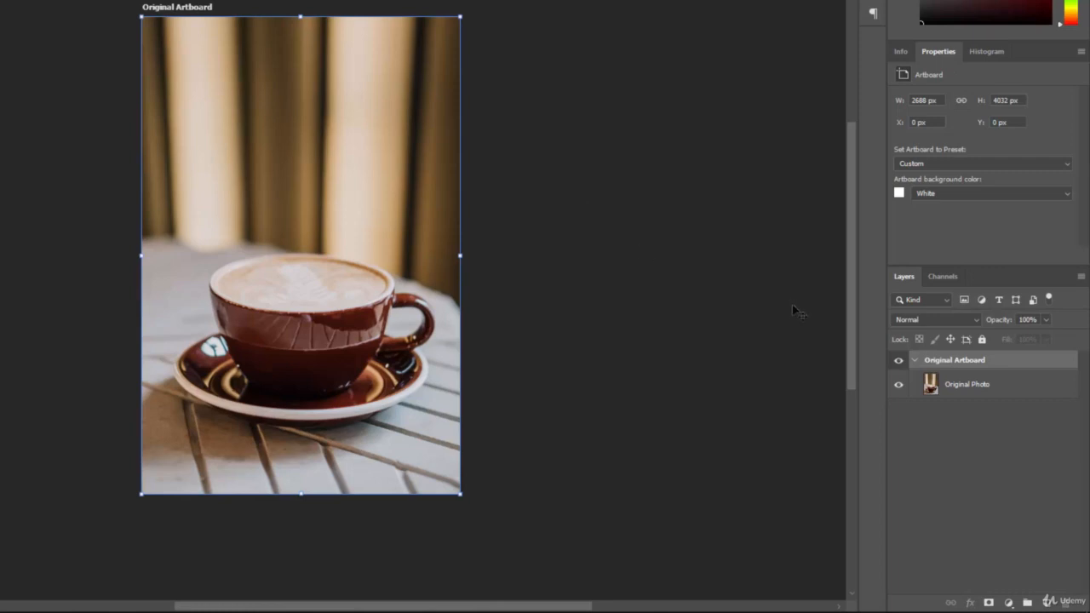
click(955, 389)
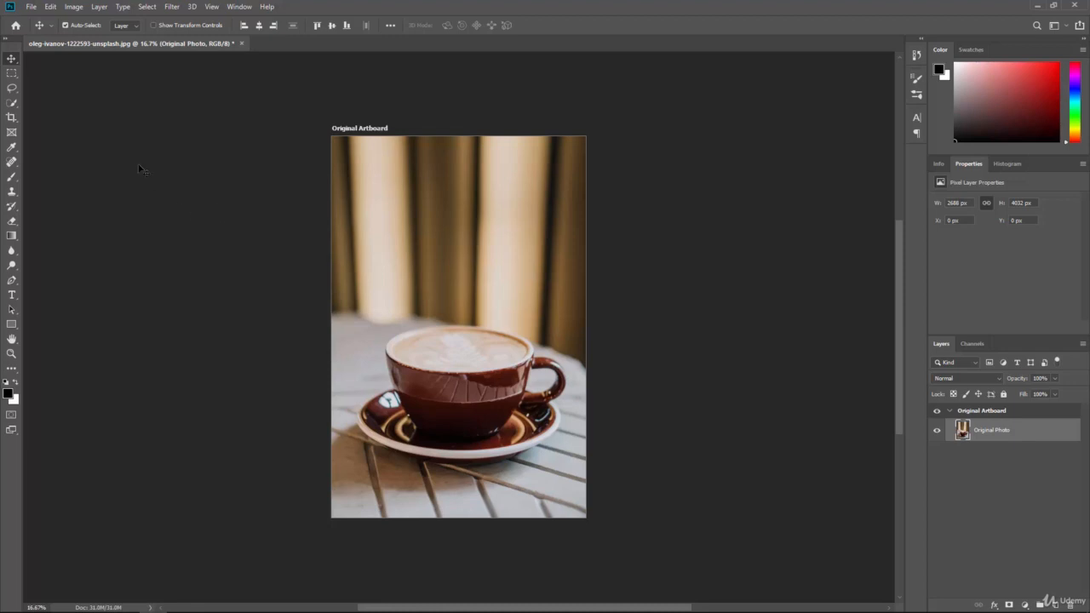
Save the document in Photoshop format as Create Images for Social Media.
click(30, 7)
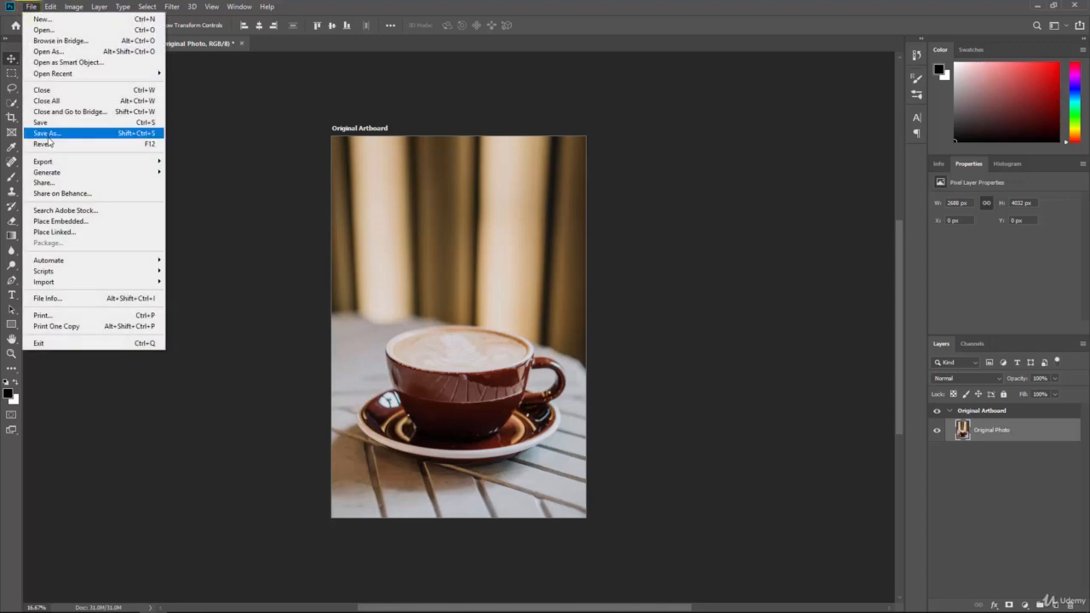
click(44, 122)
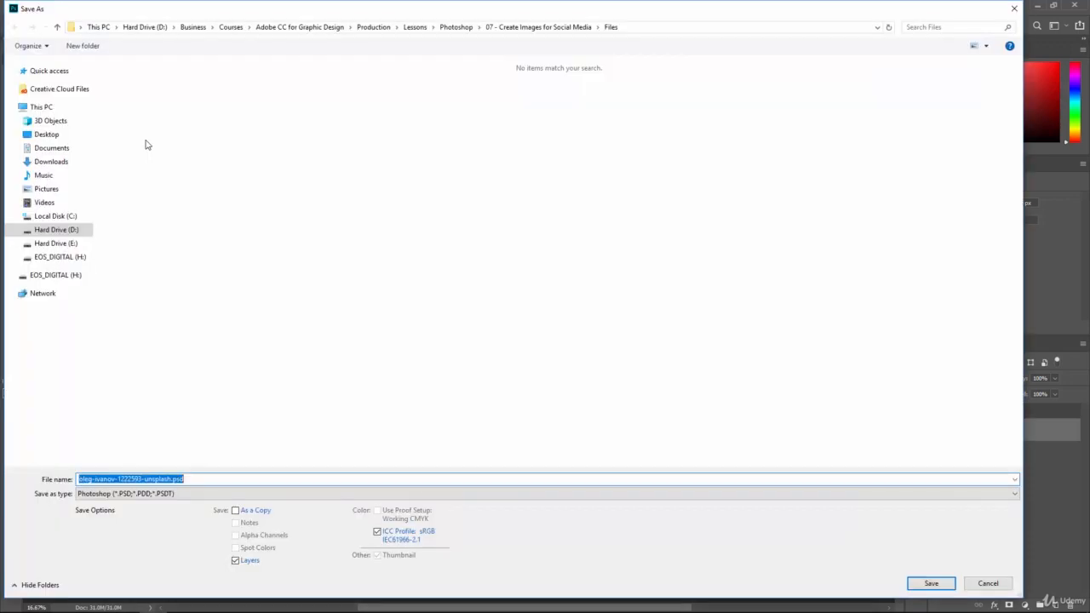
text(Create)
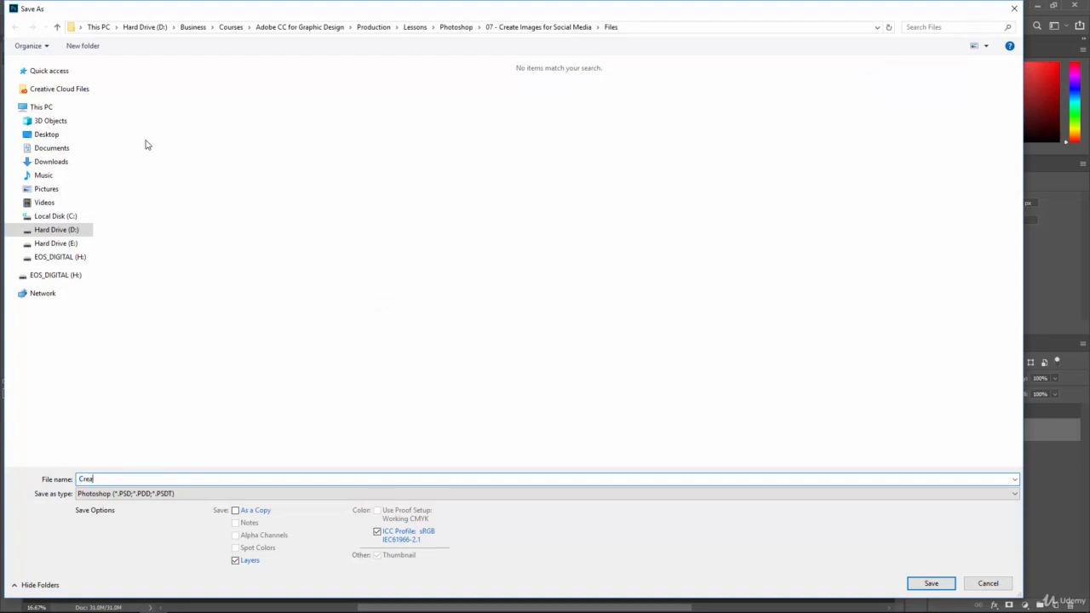
text( Images for Social Media)
key(Return)
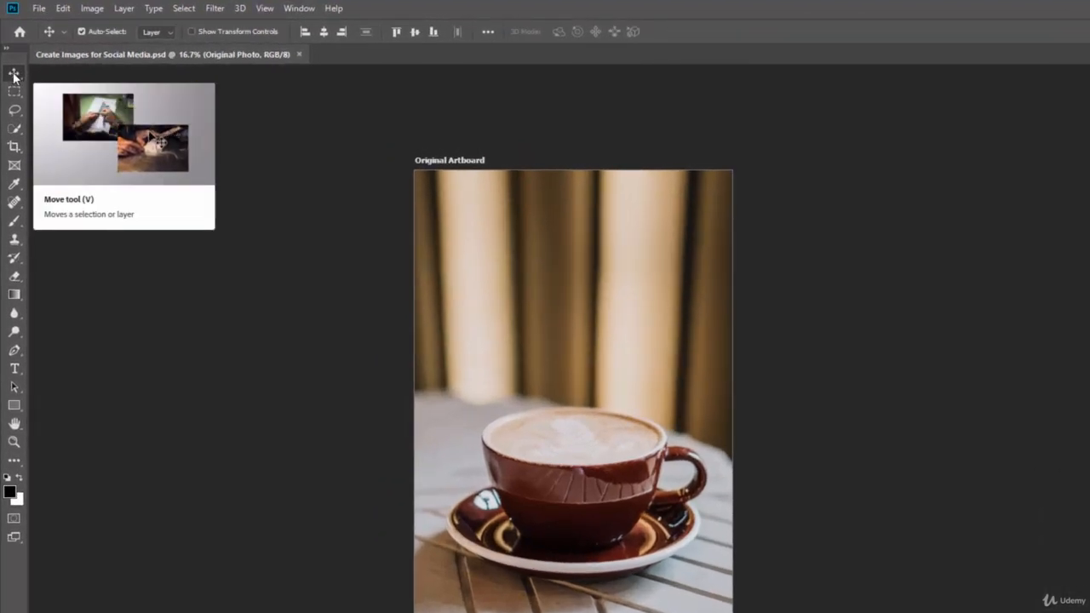
Draw a custom artboard about 2184 × 1722 px to the left of Original Artboard with the Artboard tool.
click(12, 74)
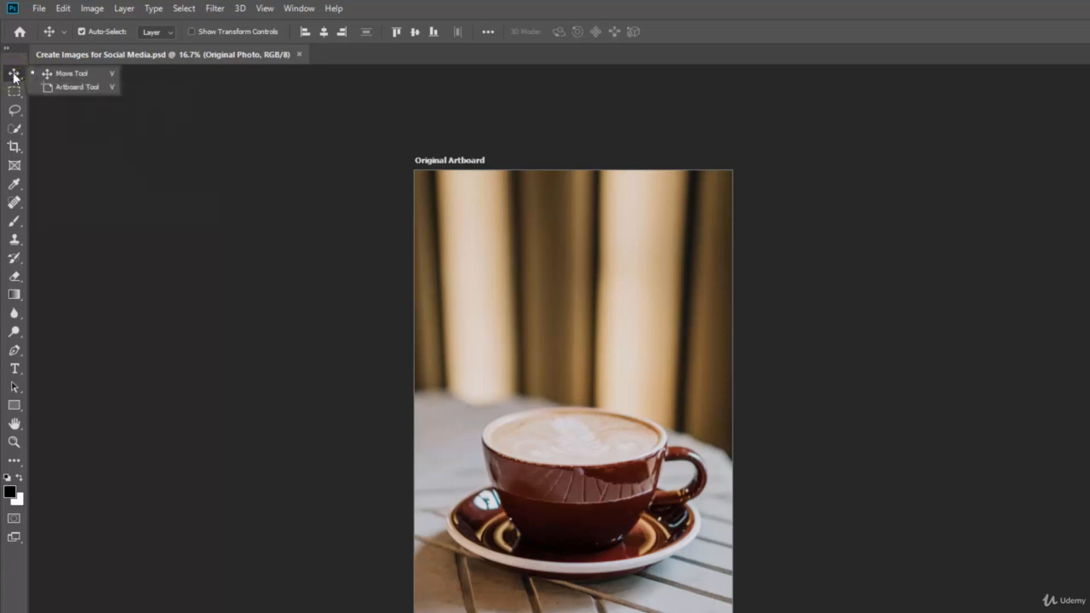
click(79, 89)
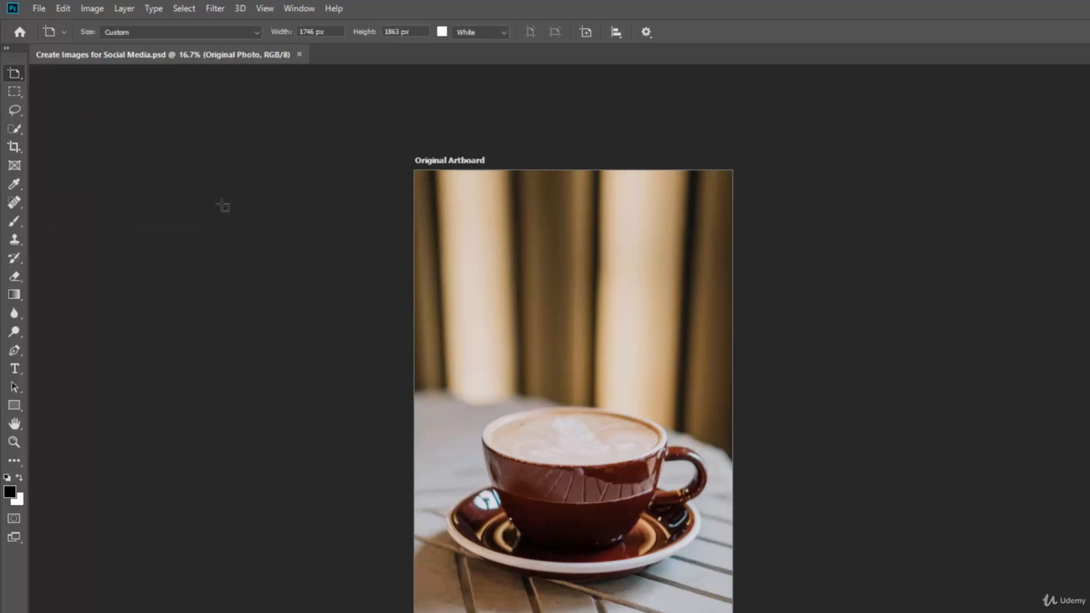
click(178, 32)
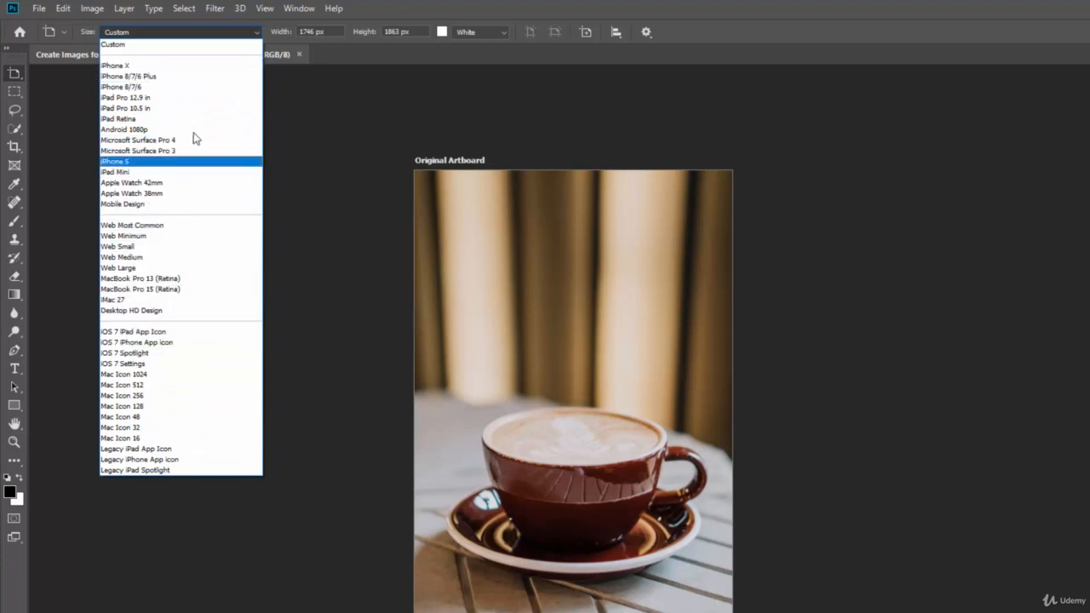
click(169, 34)
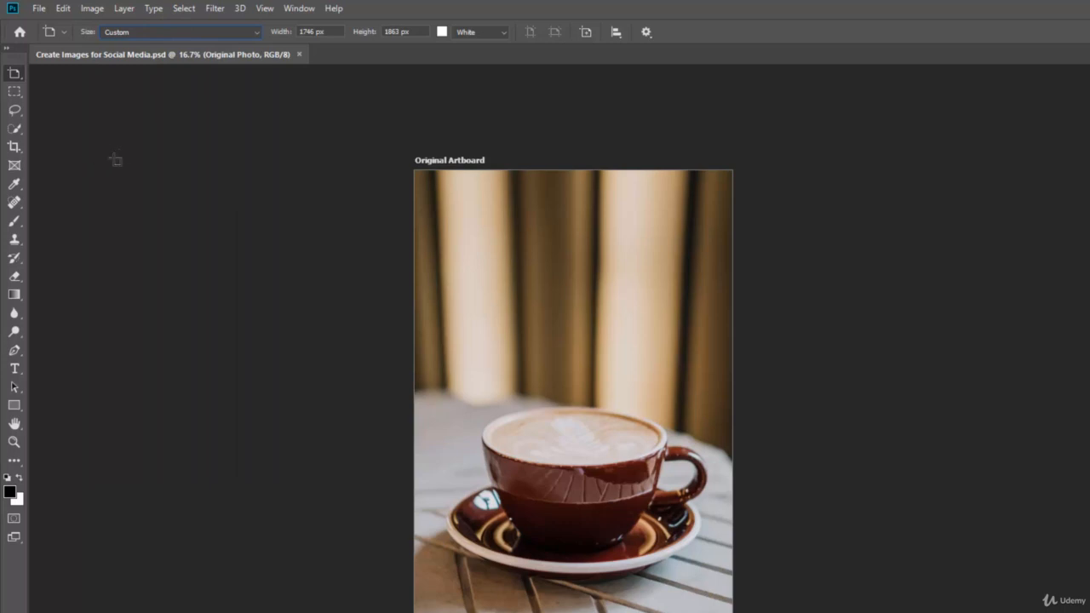
drag(118, 155, 377, 358)
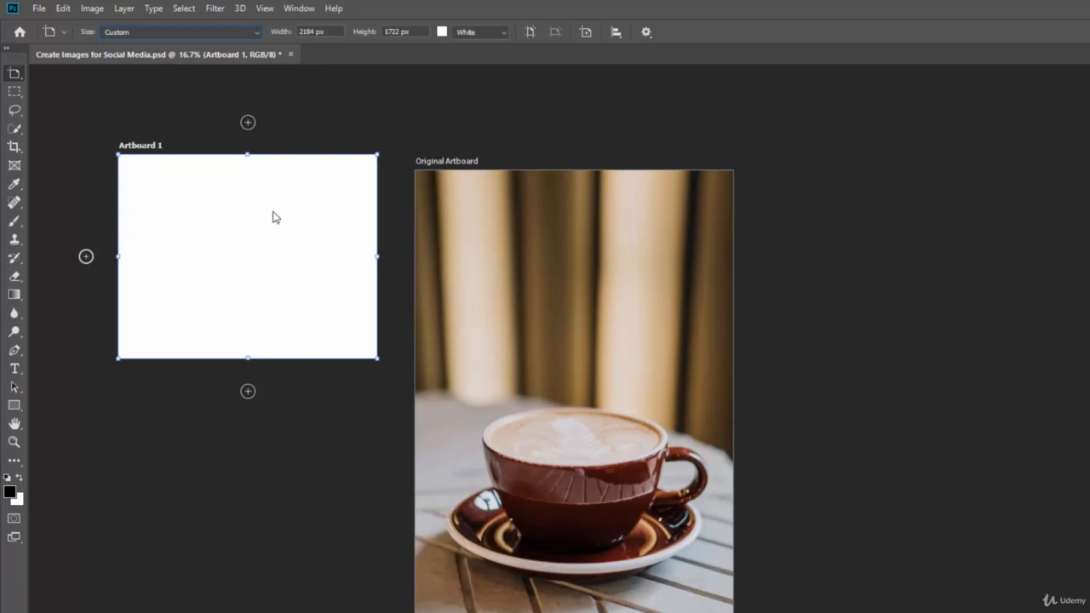
Set the new artboard's size to 1200 px wide by 630 px high.
click(312, 29)
text(1200)
click(397, 32)
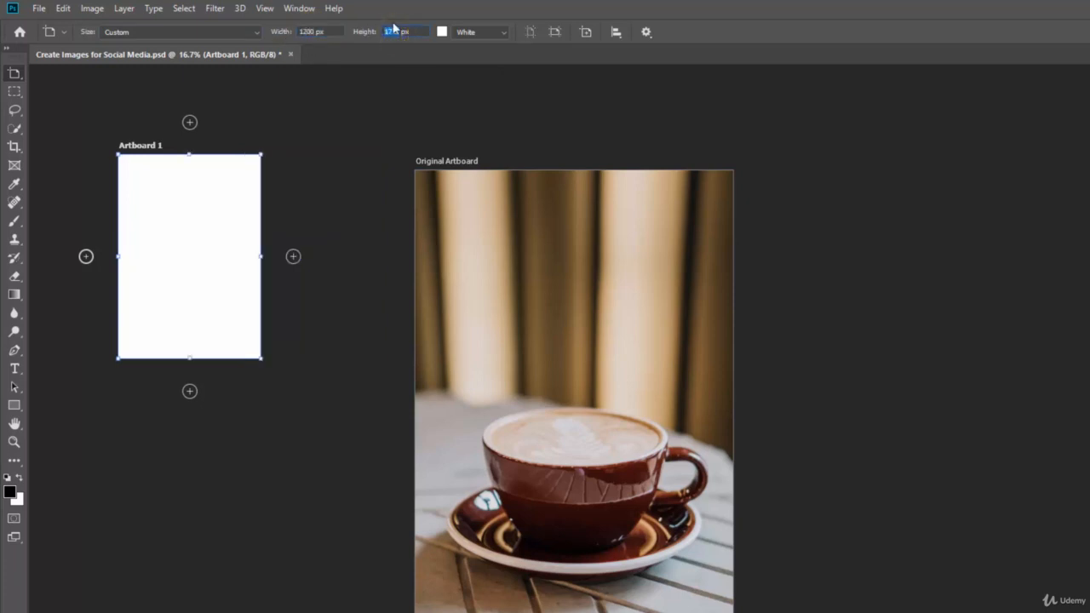
text(630)
key(Return)
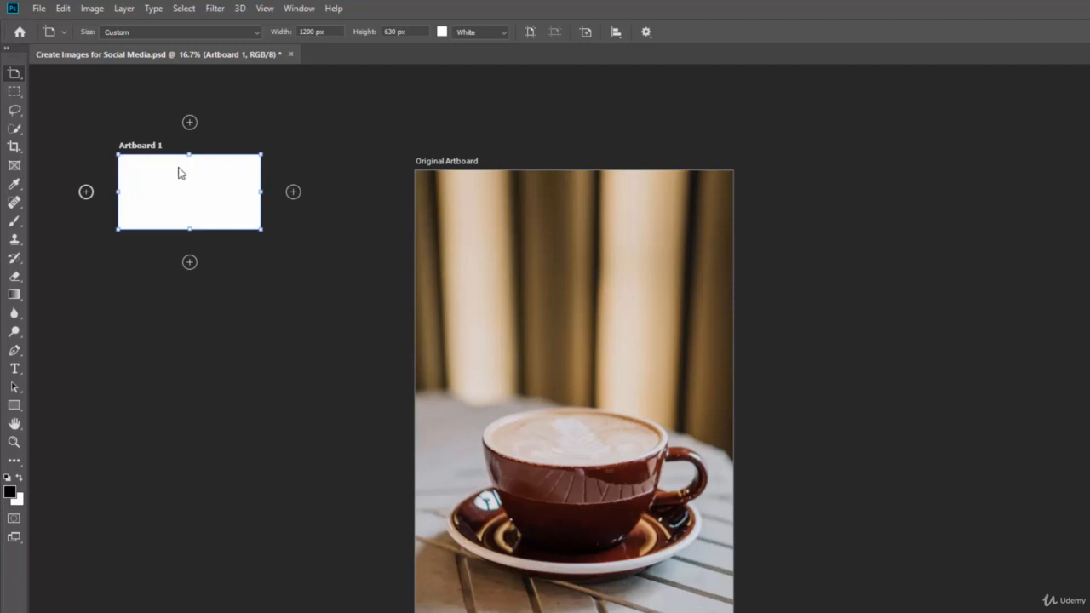
Move the 1200 × 630 px artboard next to Original Artboard with their tops aligned, and rename it Facebook.
click(137, 145)
drag(137, 145, 274, 166)
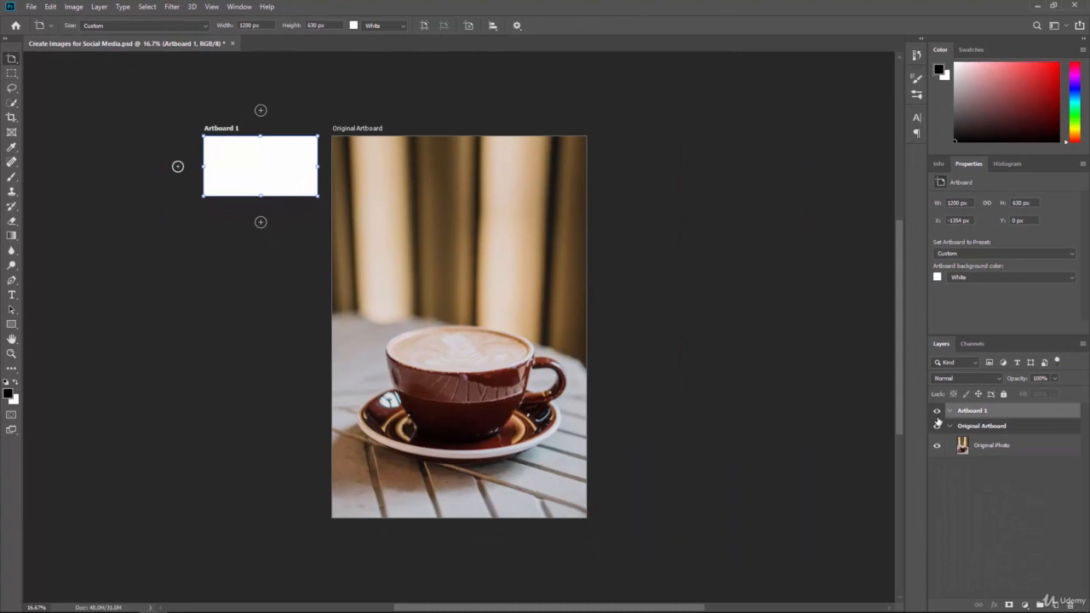
double_click(972, 411)
key(Return)
Add an artboard with a small gap below Facebook and size it to 506 × 253 px.
click(260, 223)
scroll(261, 246, down, 3)
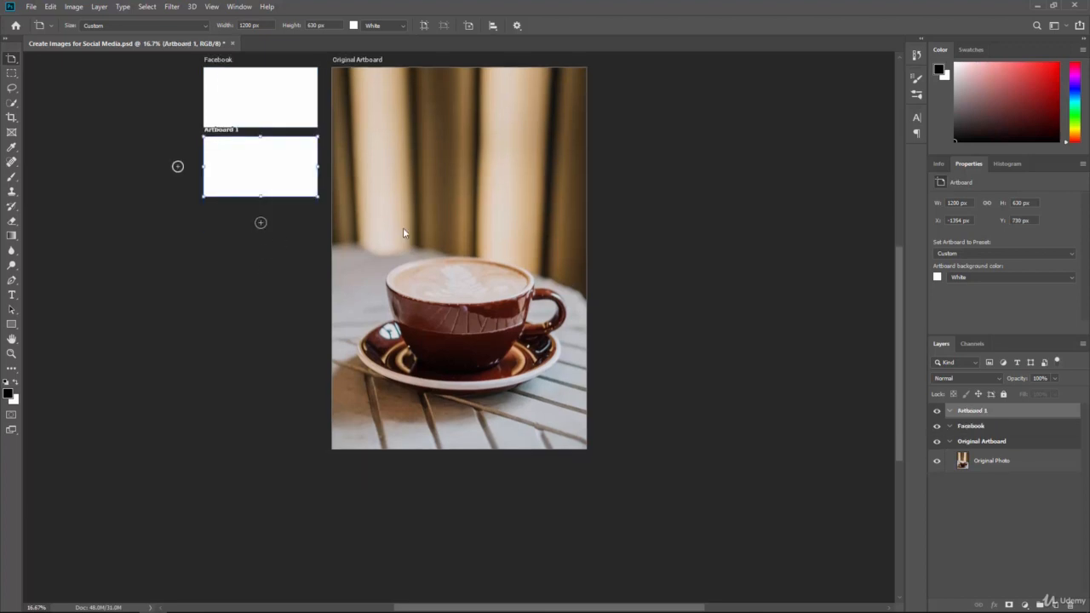
scroll(403, 227, up, 1)
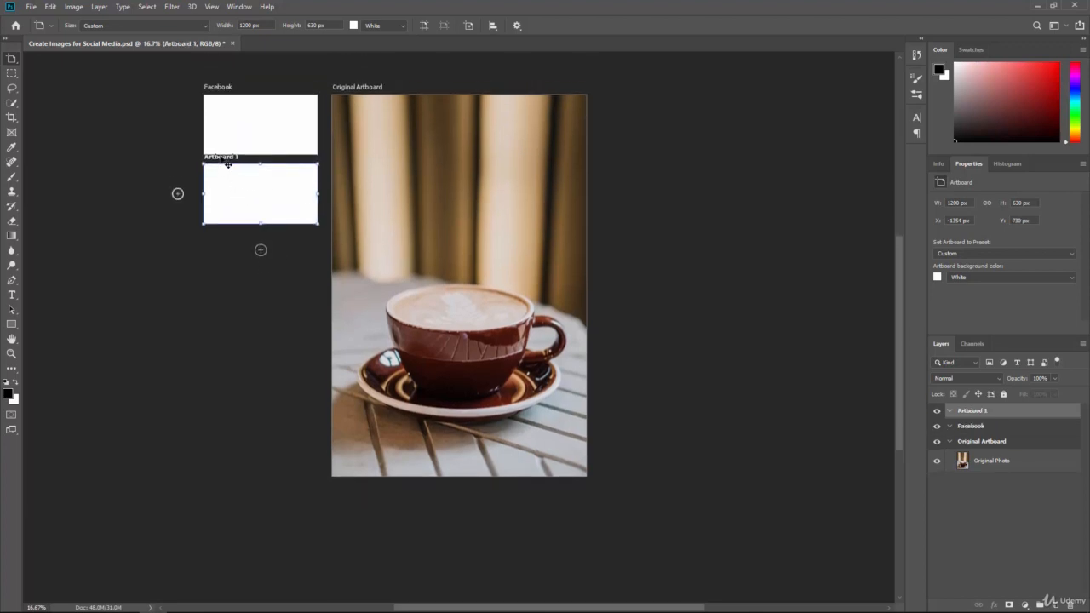
mouse_move(223, 155)
mouse_down()
mouse_move(230, 146)
mouse_move(229, 174)
mouse_up()
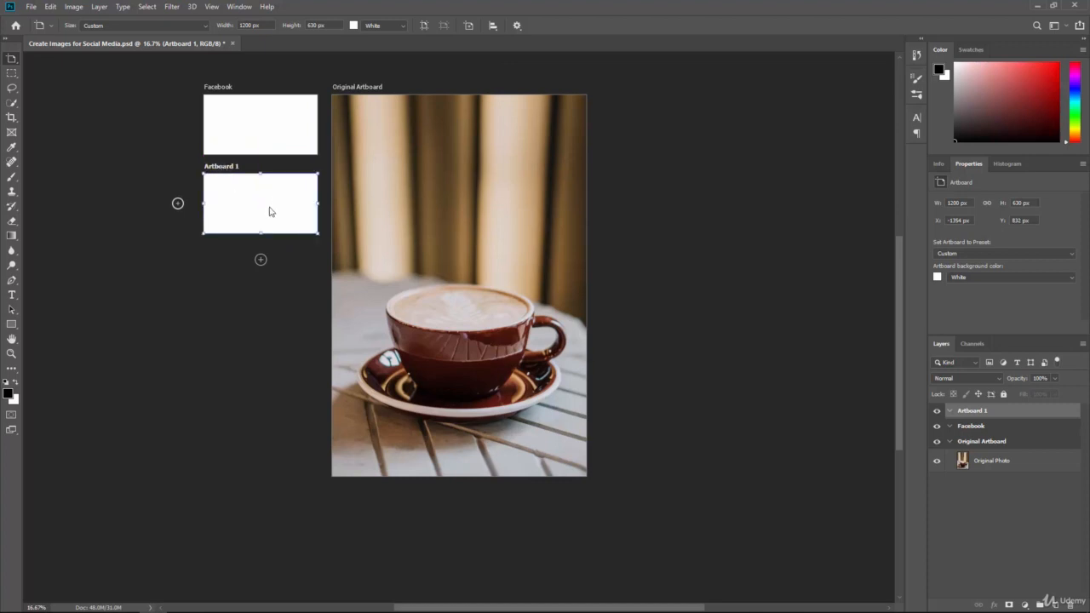
click(269, 26)
text(506)
click(315, 25)
text(25)
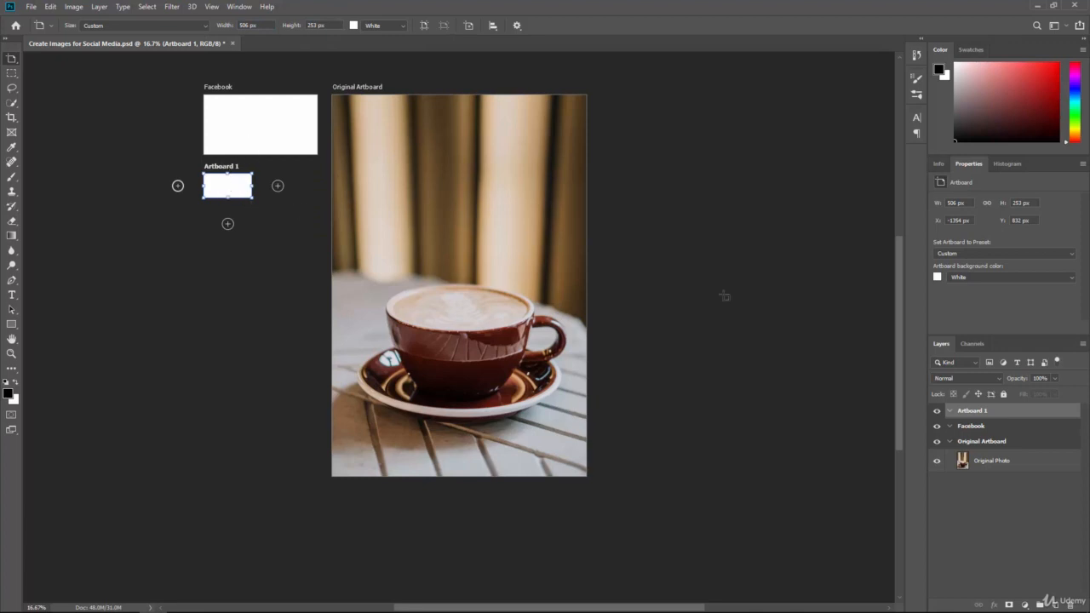
Rename the 506 × 253 px artboard as Twitter.
double_click(973, 411)
text(Twitter)
key(Return)
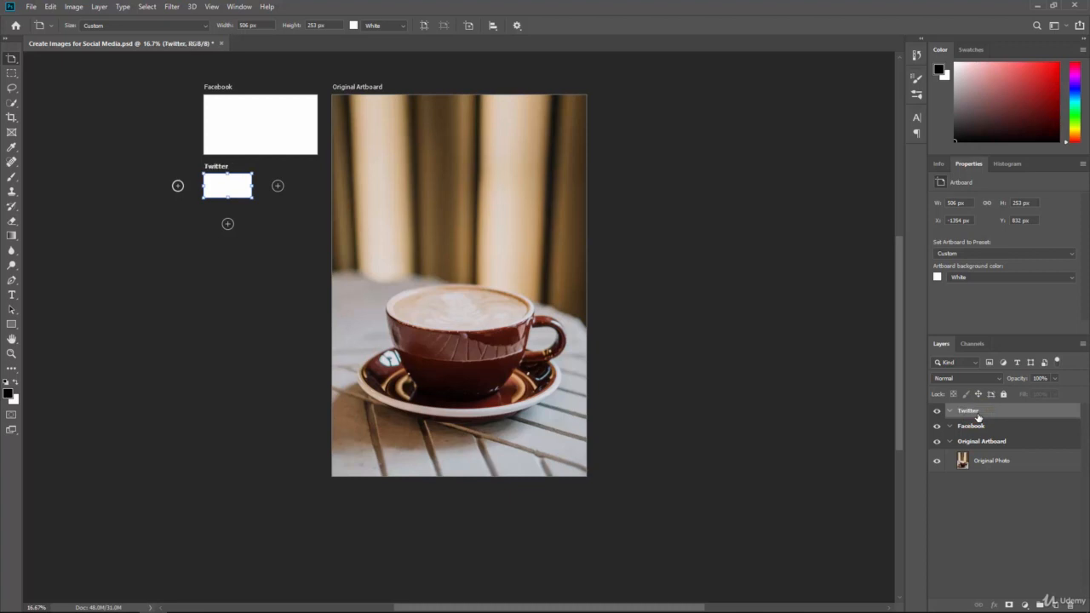
Add an artboard with a small gap below Twitter and size it to 1080 × 1080 px.
click(228, 225)
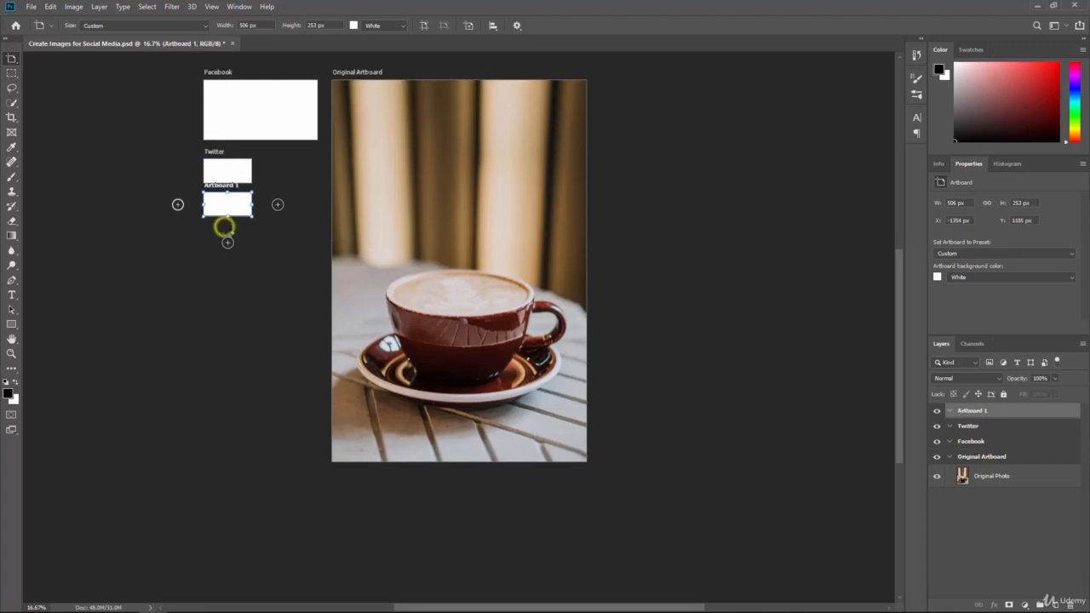
drag(230, 175, 230, 185)
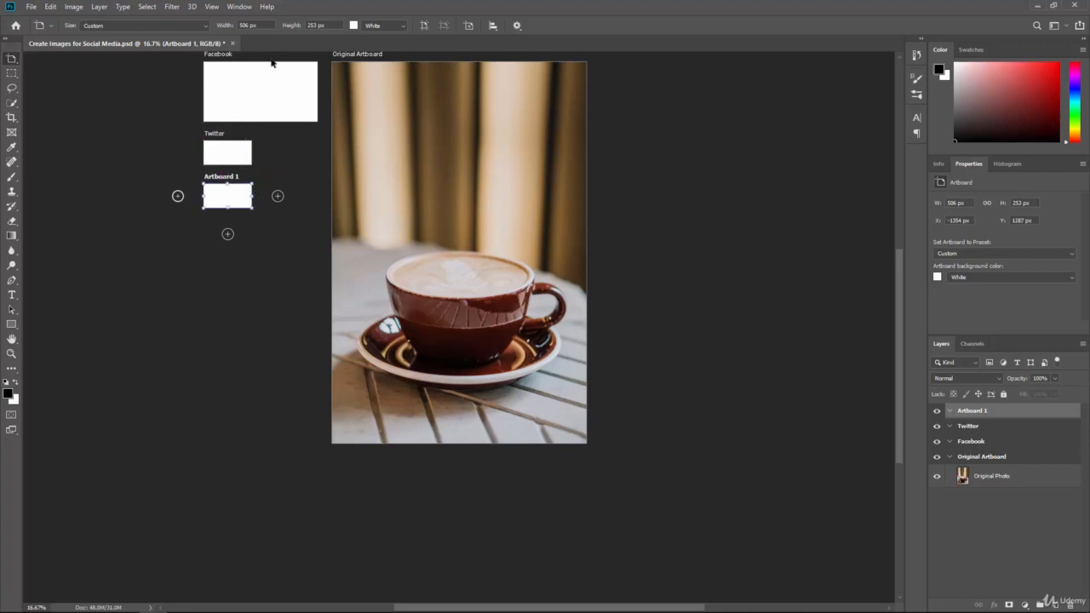
click(261, 25)
text(1080)
key(Tab)
text(108)
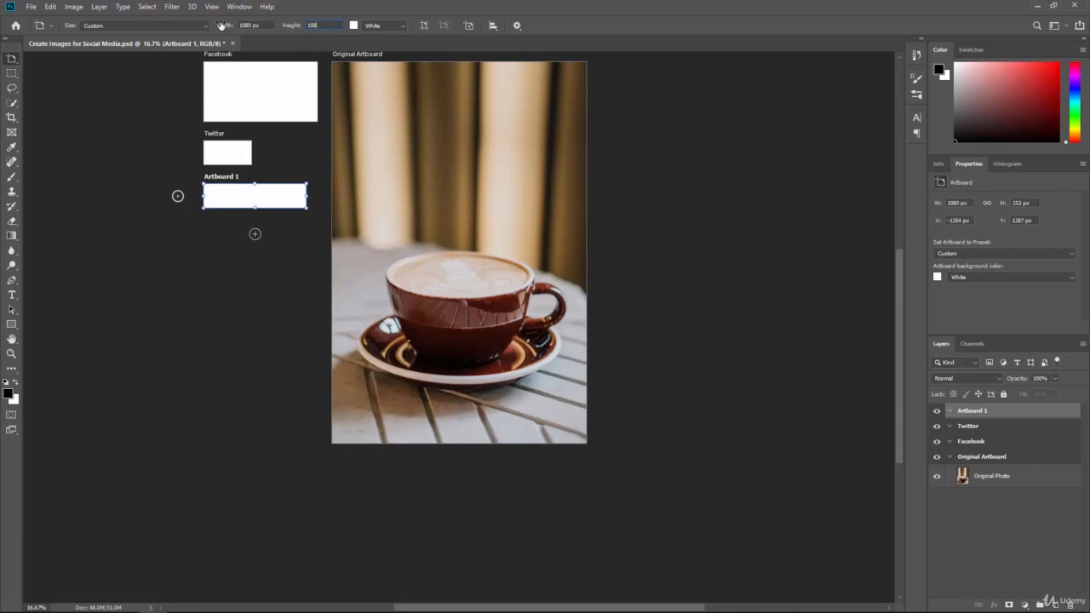
text(0)
key(Tab)
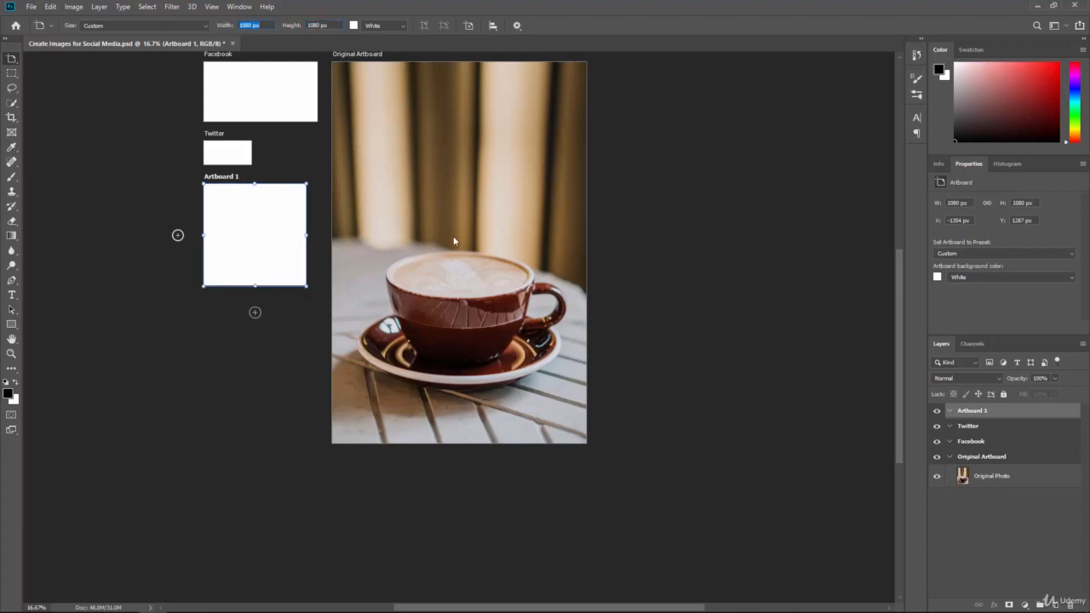
Rename the 1080 × 1080 px artboard as Instagram.
double_click(972, 411)
text(Instagram)
key(Return)
Add an artboard with a small gap below Instagram and size it to 600 × 735 px.
click(255, 312)
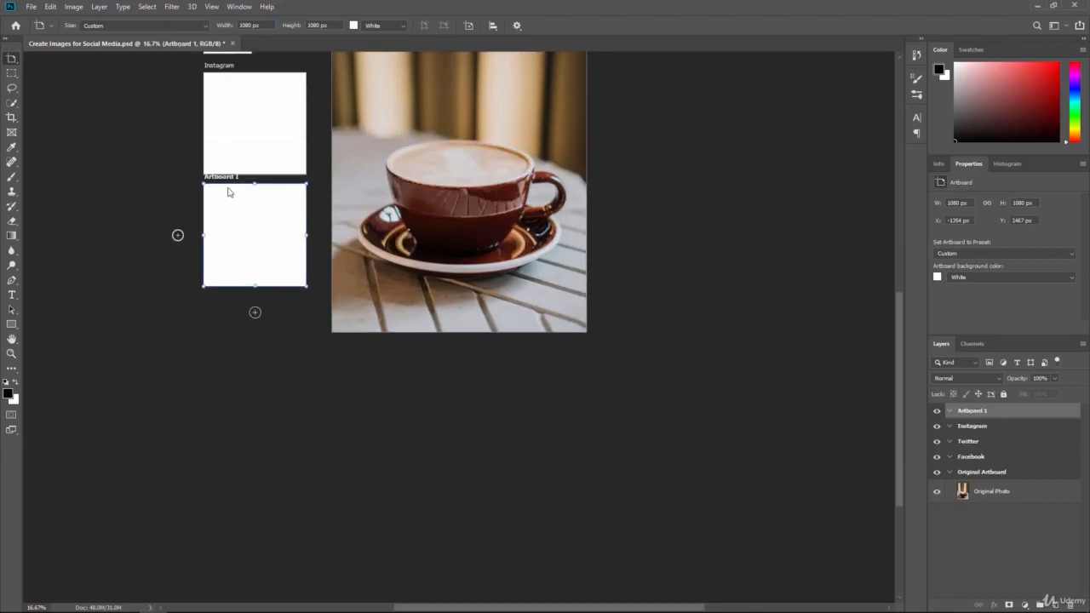
mouse_move(230, 180)
mouse_down()
mouse_move(238, 175)
mouse_move(231, 189)
mouse_up()
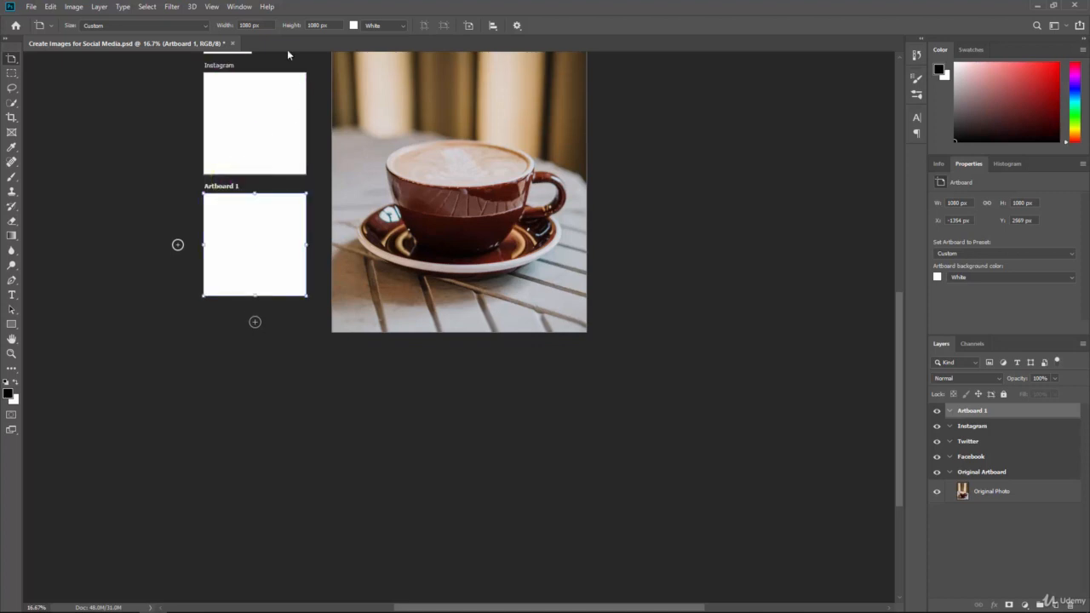
click(270, 26)
text(600)
key(Tab)
text(735)
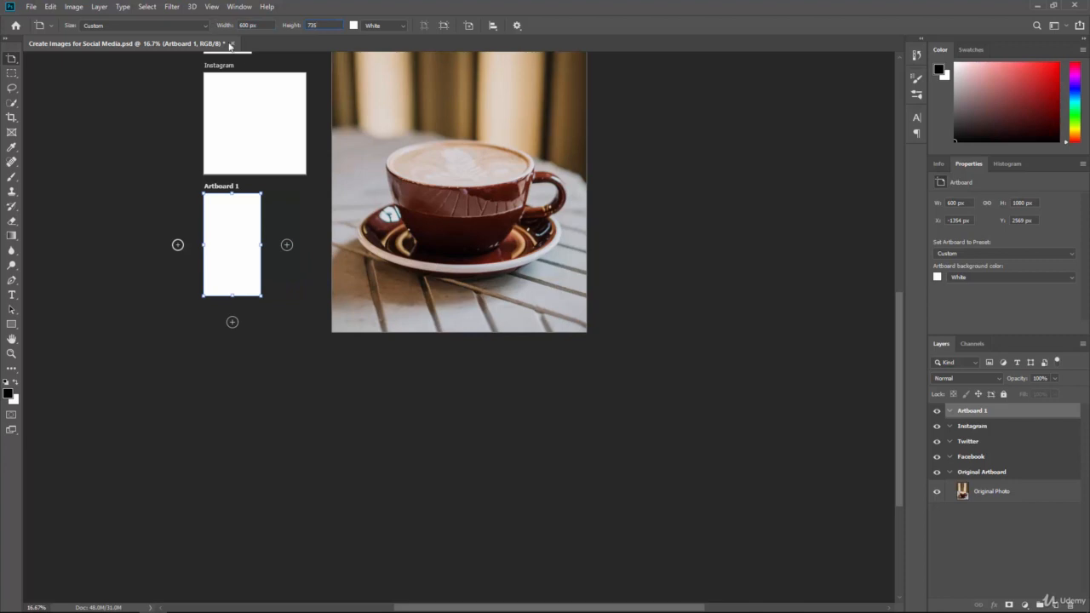
key(Tab)
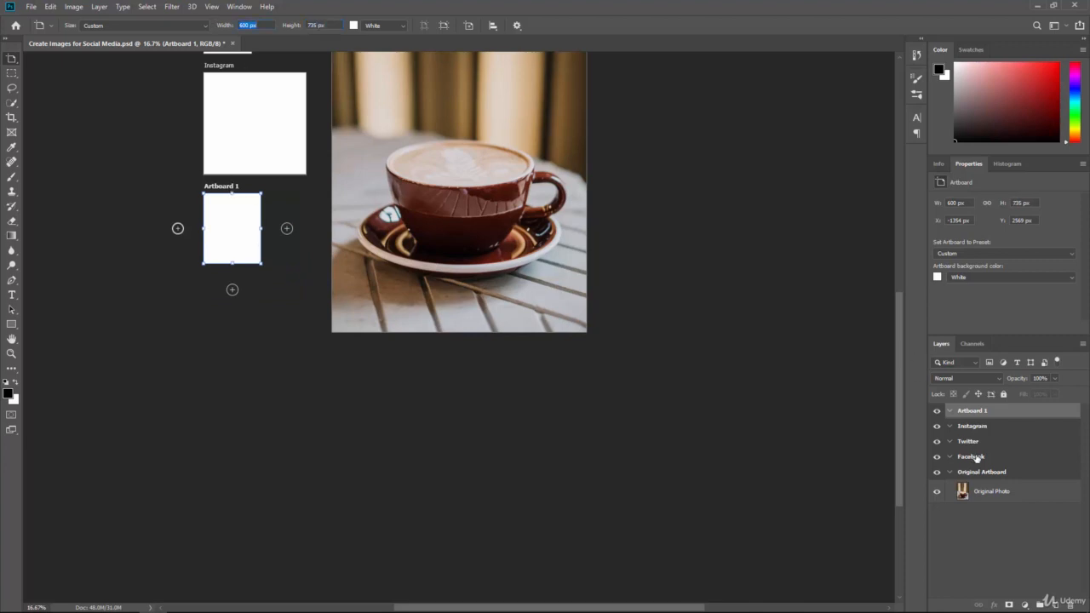
Rename the 600 × 735 px artboard as Pinterest.
double_click(969, 415)
text(Pinterest)
key(Return)
Reorder the artboards in the layer stack from top to bottom as Facebook, Twitter, Instagram, Pinterest, above Original Artboard.
click(976, 458)
drag(898, 366, 894, 301)
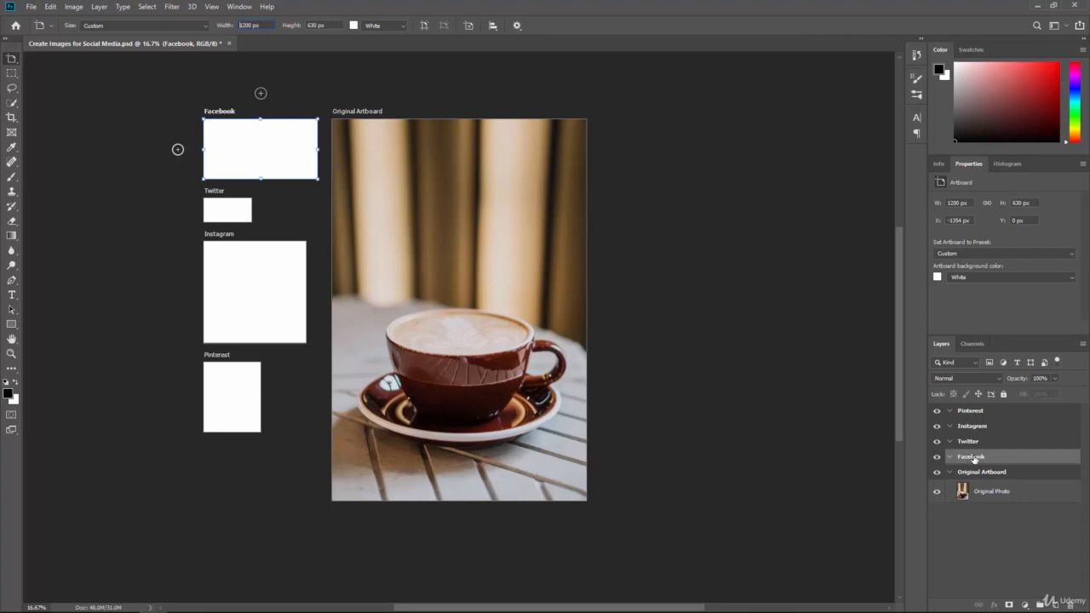
drag(1007, 462, 1004, 405)
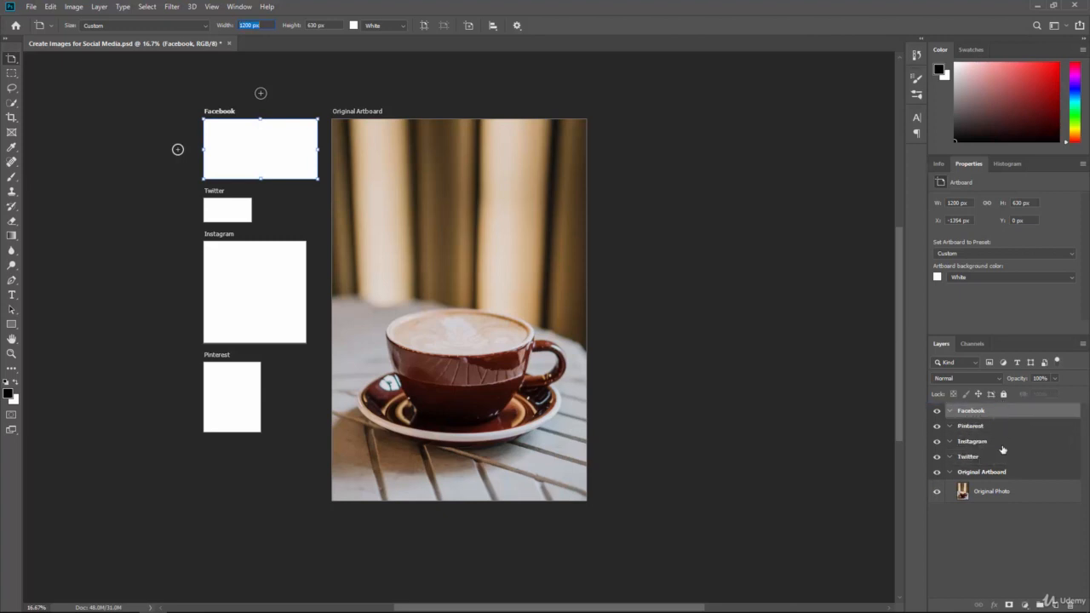
drag(1000, 457, 1002, 417)
drag(1004, 460, 994, 434)
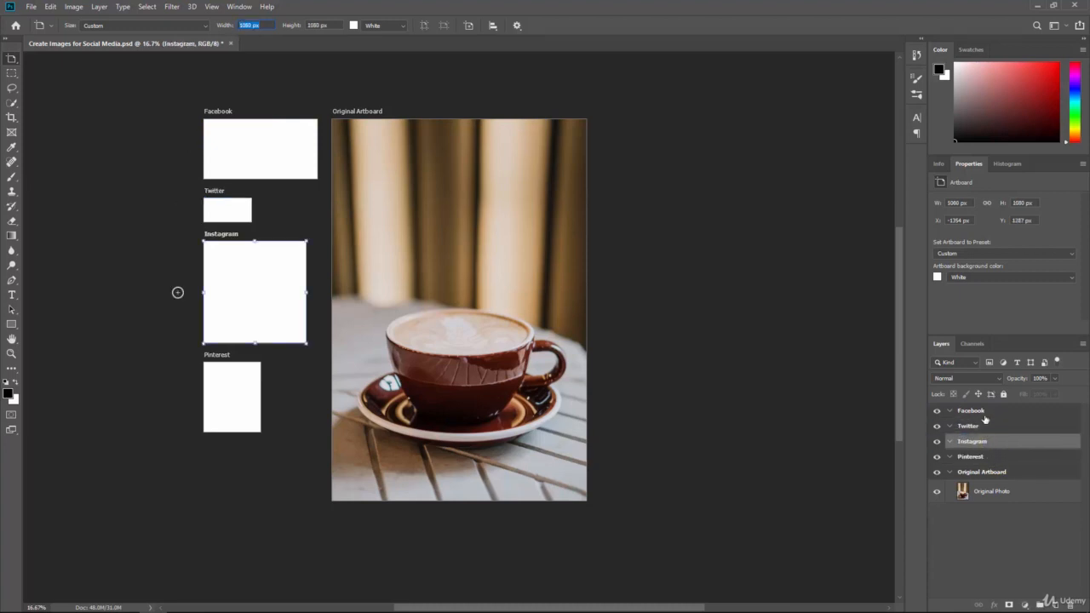
click(986, 414)
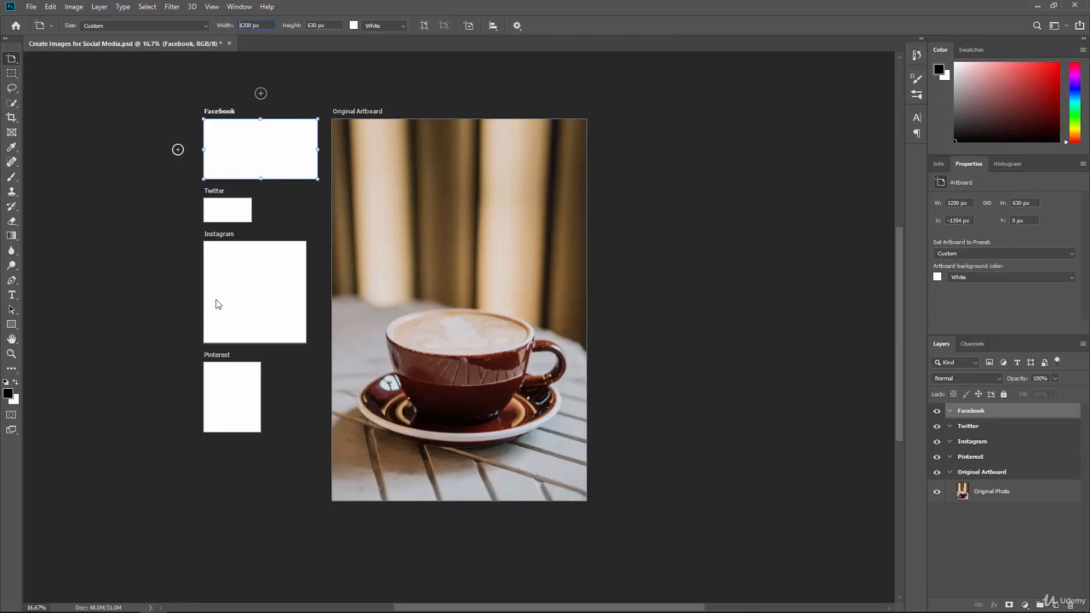
Spread the artboards apart by moving Pinterest, Instagram and Twitter down and Original Artboard right to X 600 px.
drag(223, 354, 219, 389)
drag(214, 236, 217, 253)
drag(211, 196, 211, 202)
mouse_move(348, 118)
mouse_down()
mouse_move(402, 112)
mouse_move(366, 127)
mouse_up()
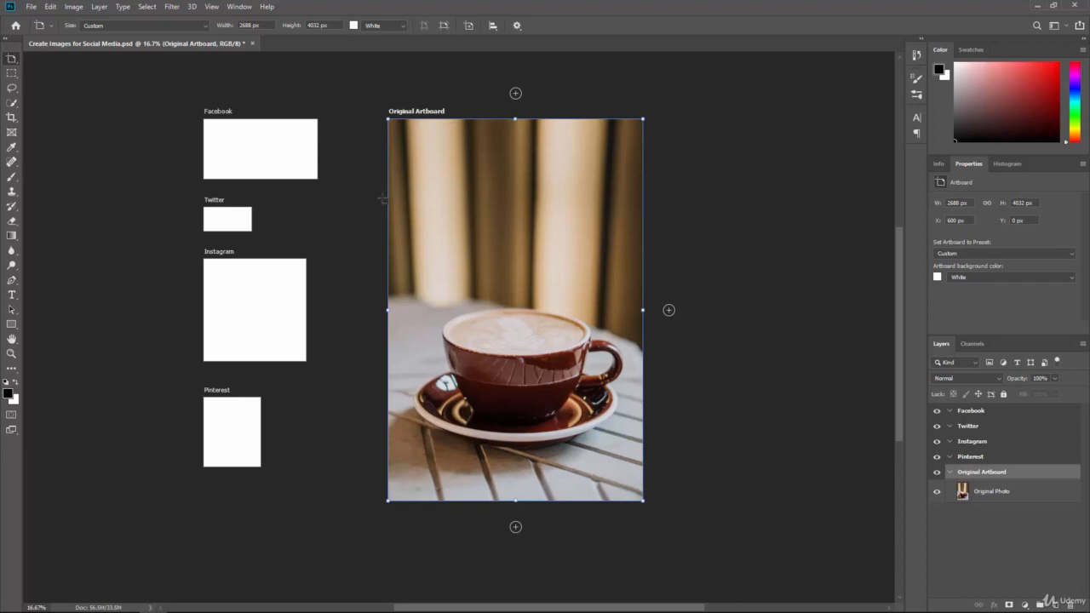
Move the Pinterest artboard up about 36 px to tighten its gap below Instagram, and select the Instagram artboard.
key(ctrl+plus)
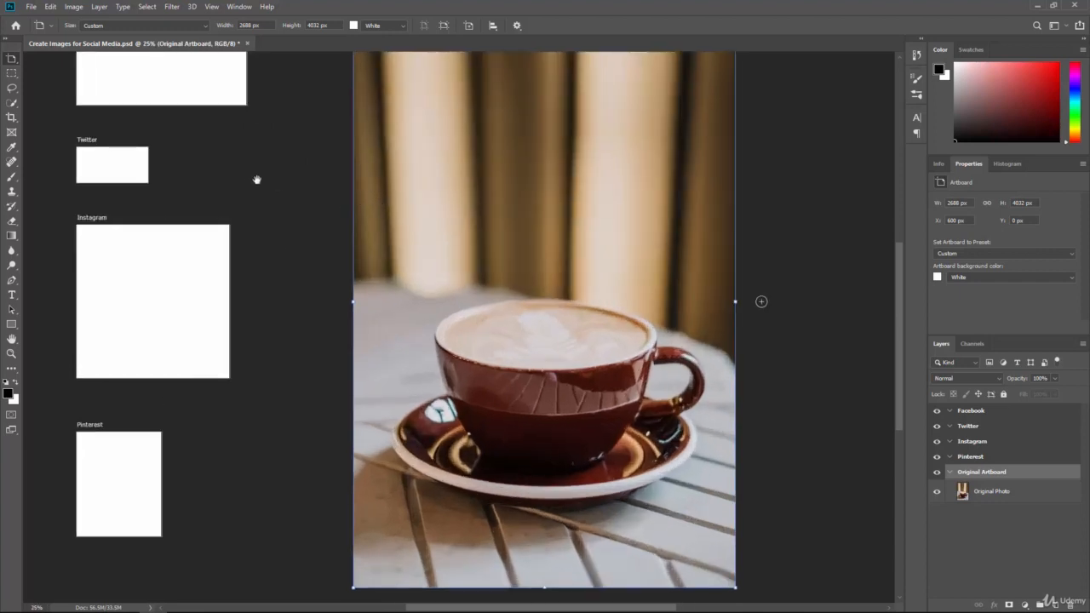
drag(253, 181, 332, 236)
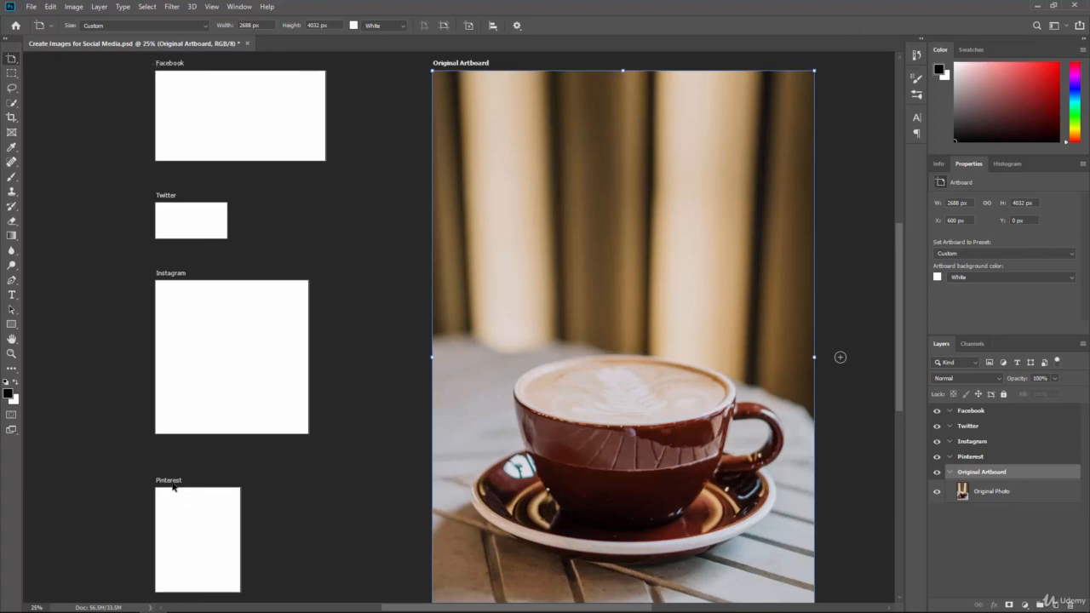
drag(174, 487, 173, 478)
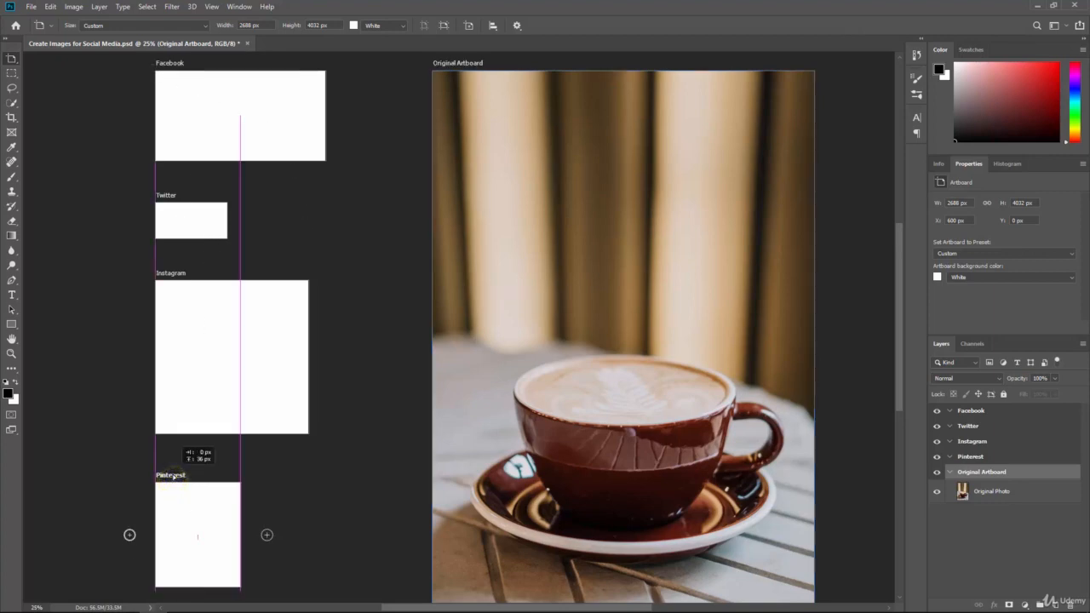
click(175, 274)
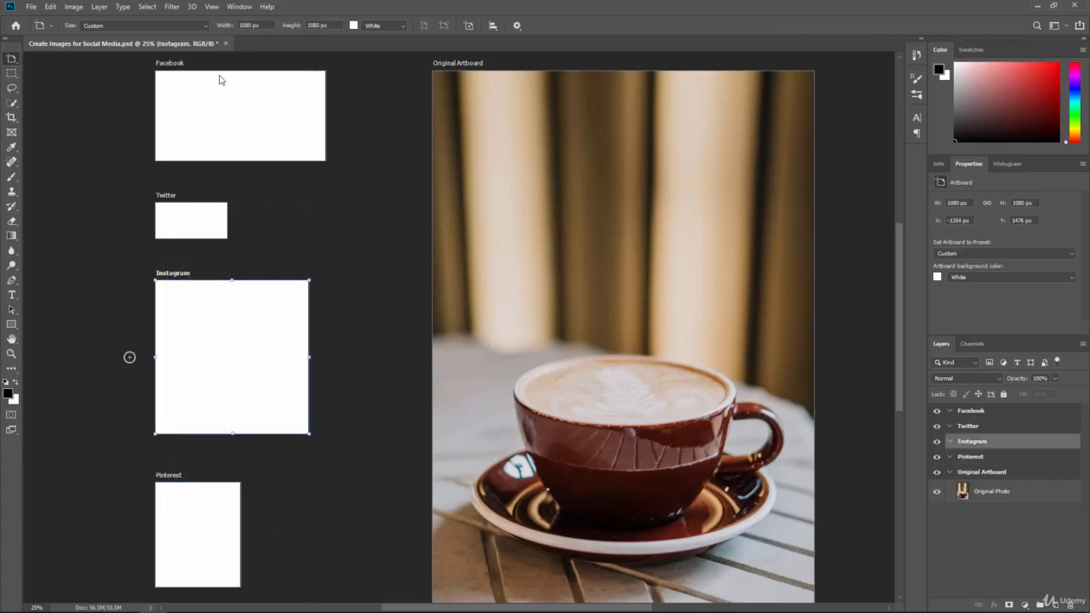